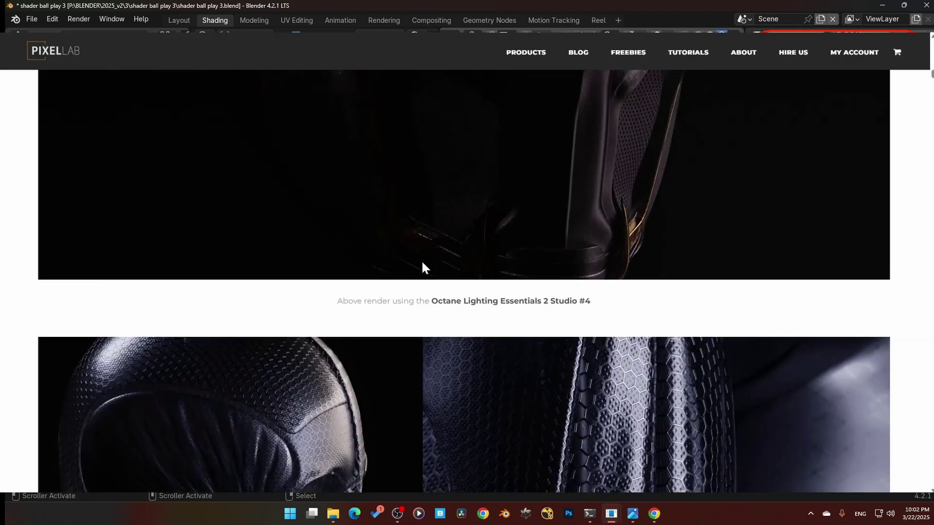
Drag the asset browser border left to a narrow strip, widening the node editor
scroll(421, 261, "down", 5)
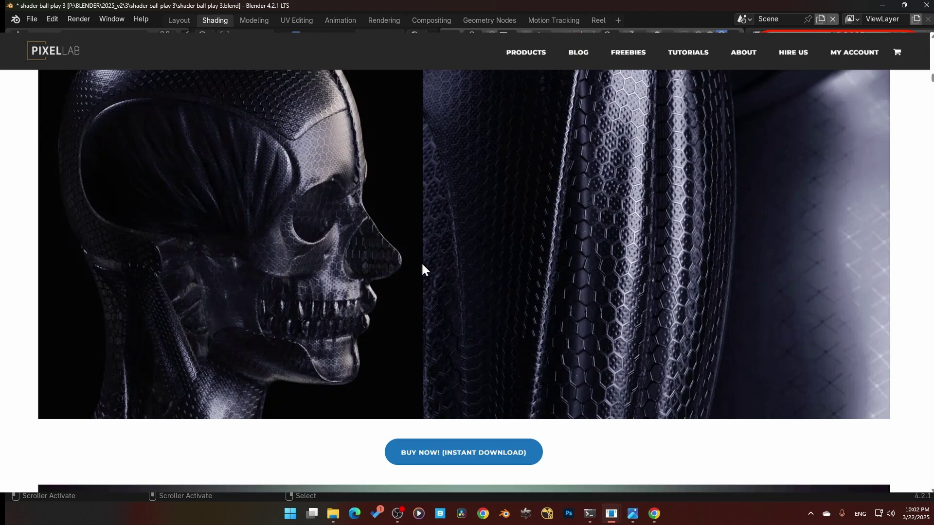
scroll(422, 265, "down", 20)
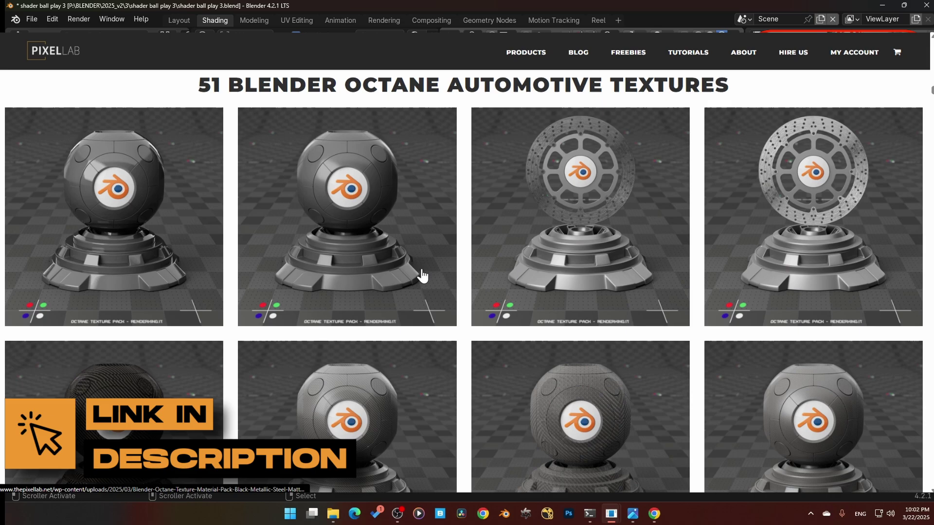
scroll(422, 276, "down", 20)
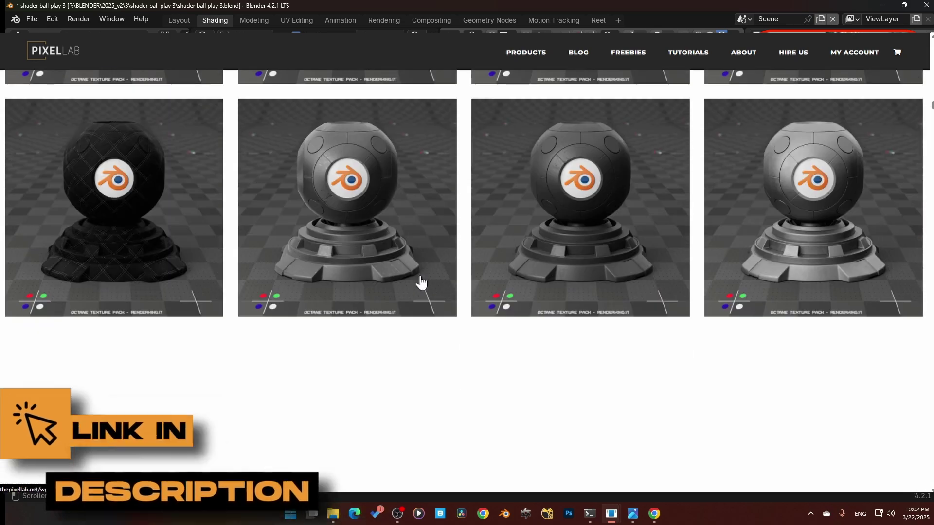
scroll(421, 282, "down", 12)
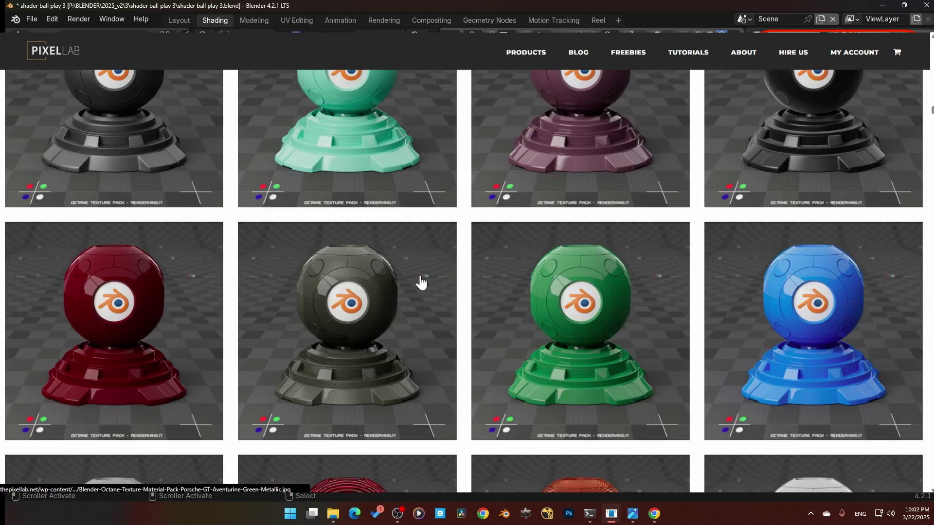
scroll(420, 282, "down", 3)
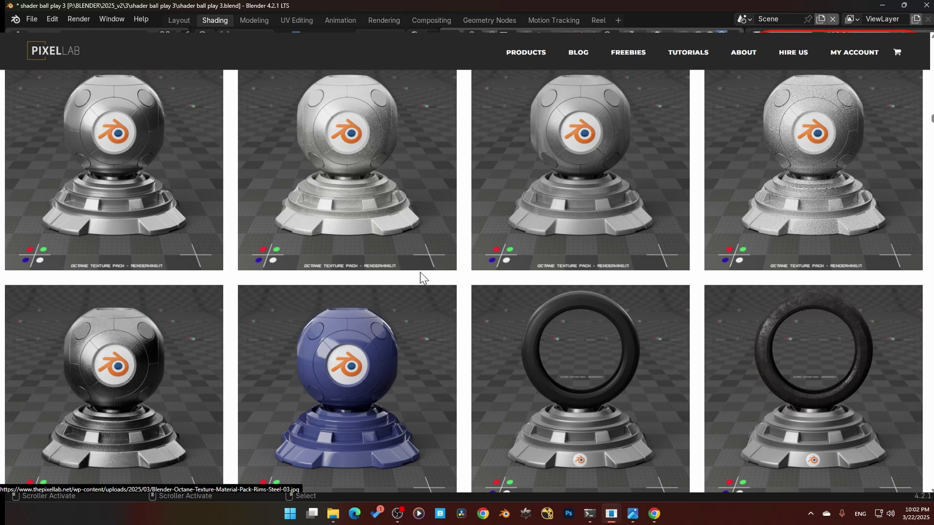
scroll(421, 278, "down", 7)
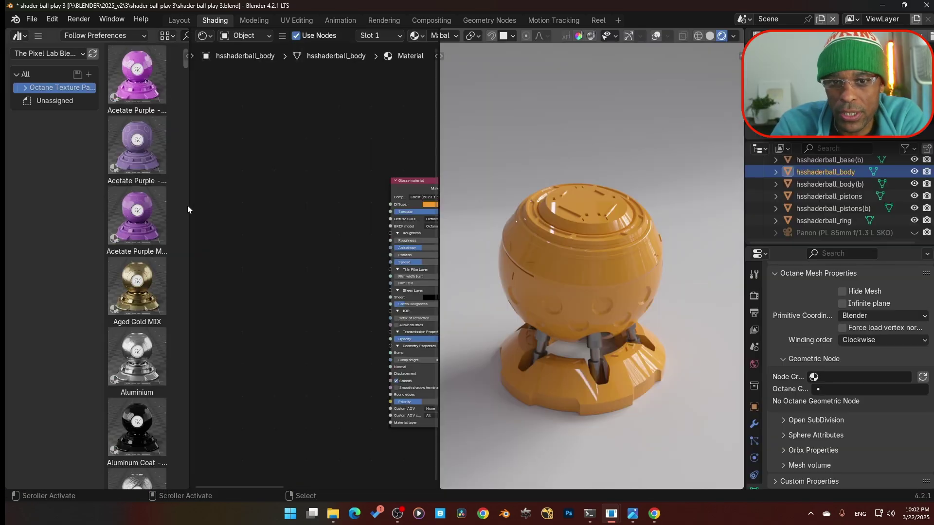
left_click_drag(189, 205, 23, 207)
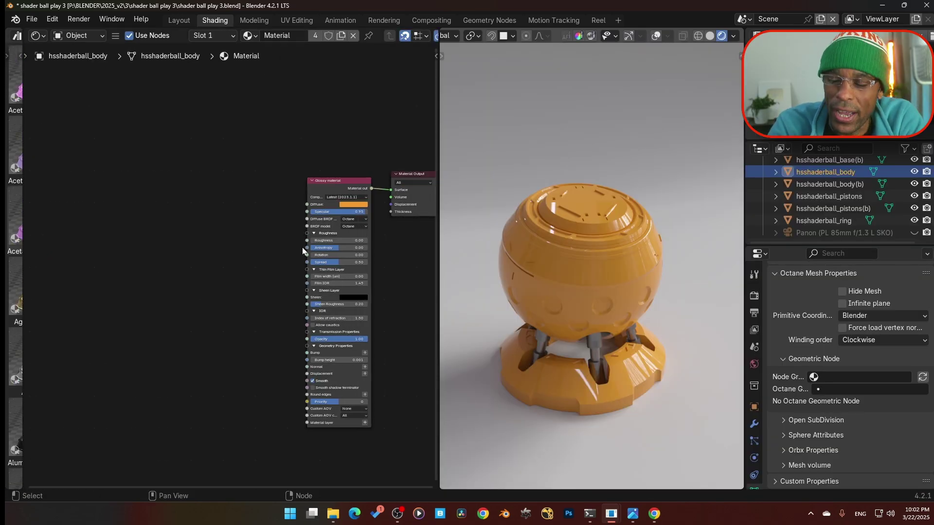
Zoom and orbit lower around the shader ball, then deselect the Glossy material node
scroll(589, 292, "up", 2)
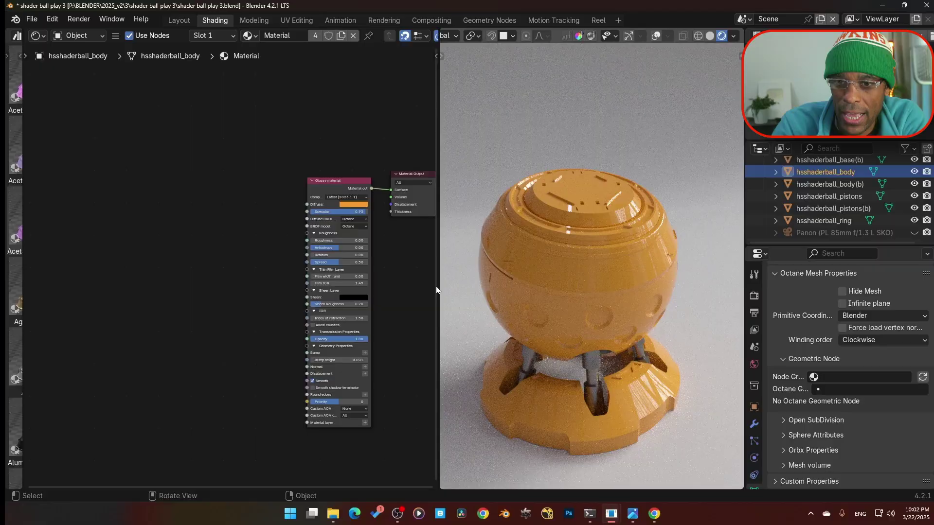
scroll(233, 263, "right", 2, "ctrl")
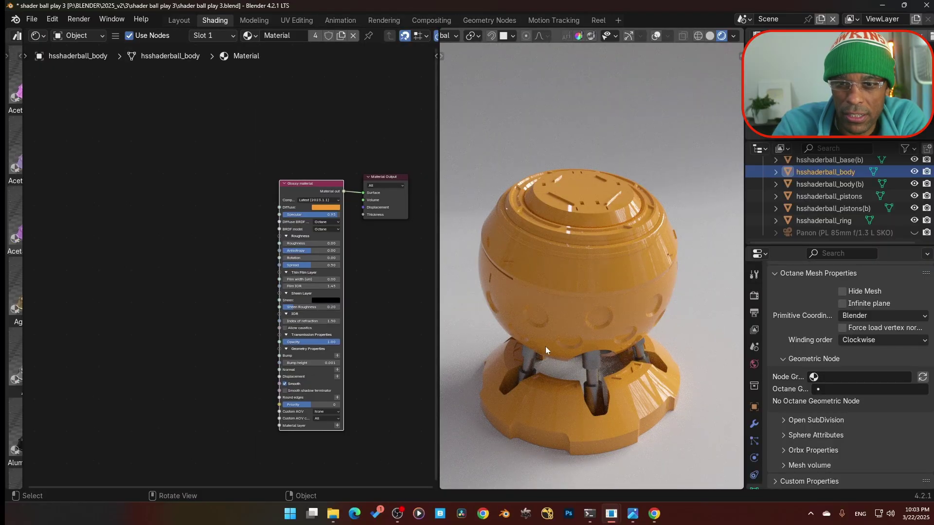
scroll(523, 306, "up", 2)
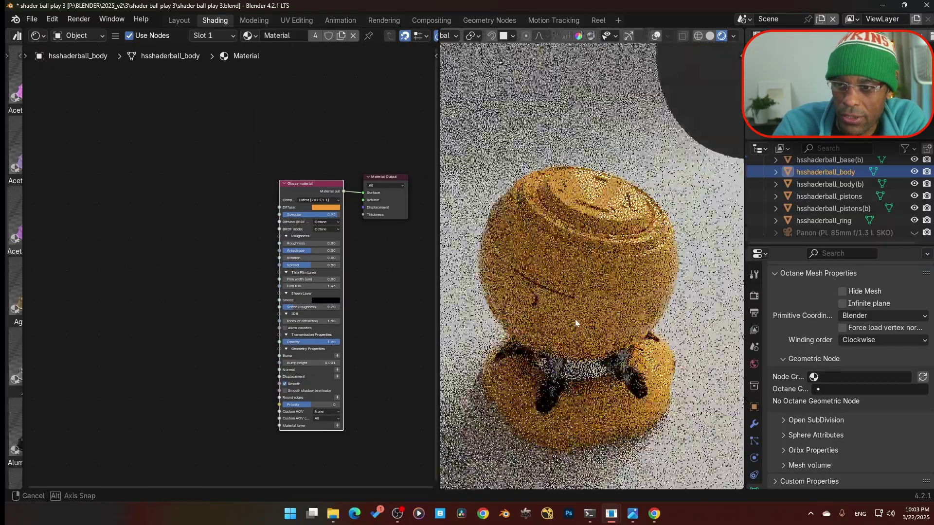
middle_click_drag(577, 314, 577, 312)
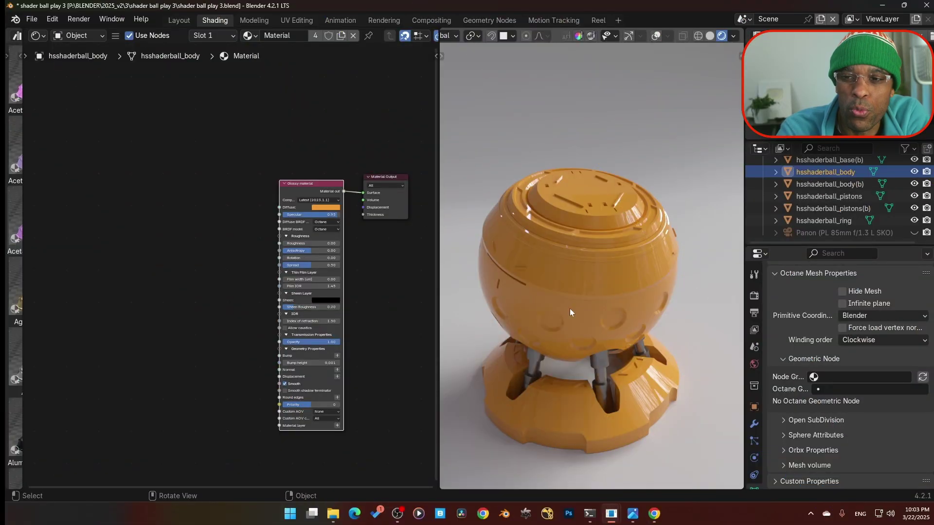
left_click(129, 272)
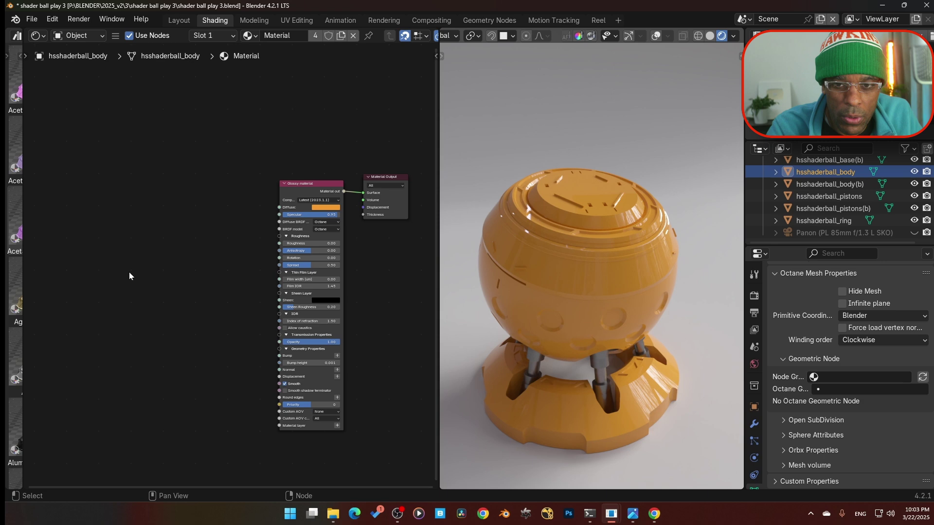
Add an RGB color node by searching 'rgb' in the node graph
middle_click_drag(147, 237, 167, 233)
key("shift+a")
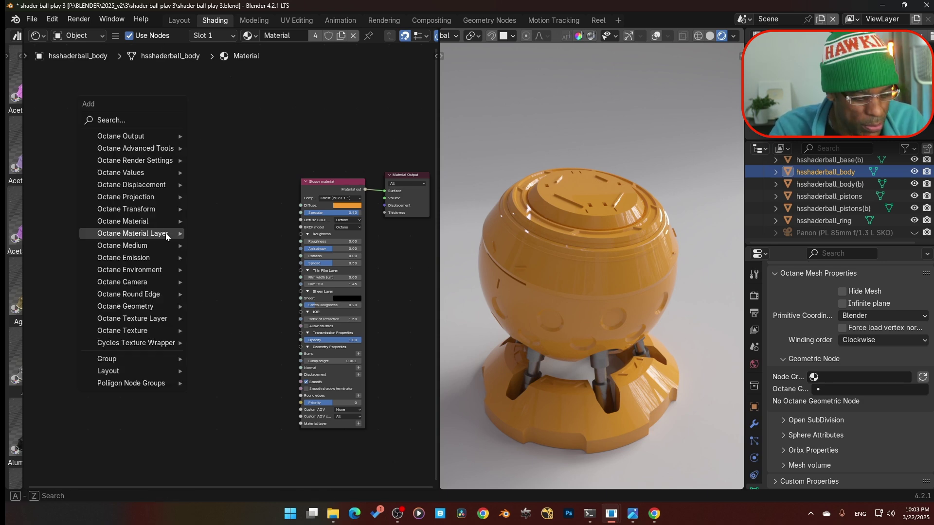
mouse_move(165, 234)
type("rgb")
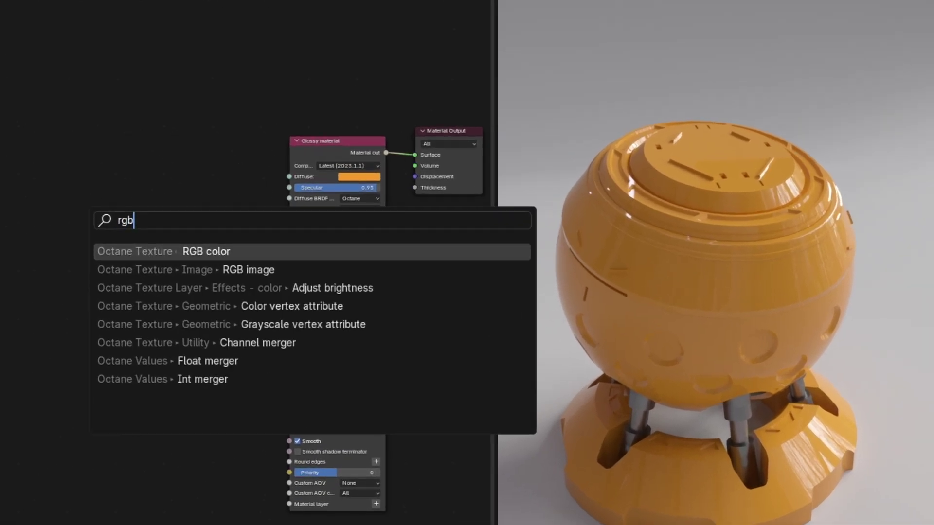
key("Return")
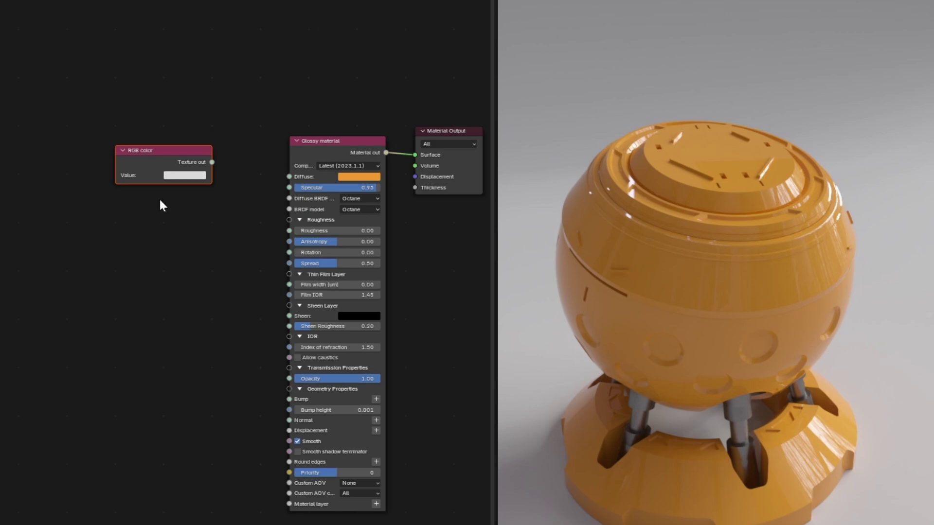
Copy the orange Diffuse colour into the RGB color and wire it to Glossy Diffuse
left_click_drag(358, 176, 187, 176)
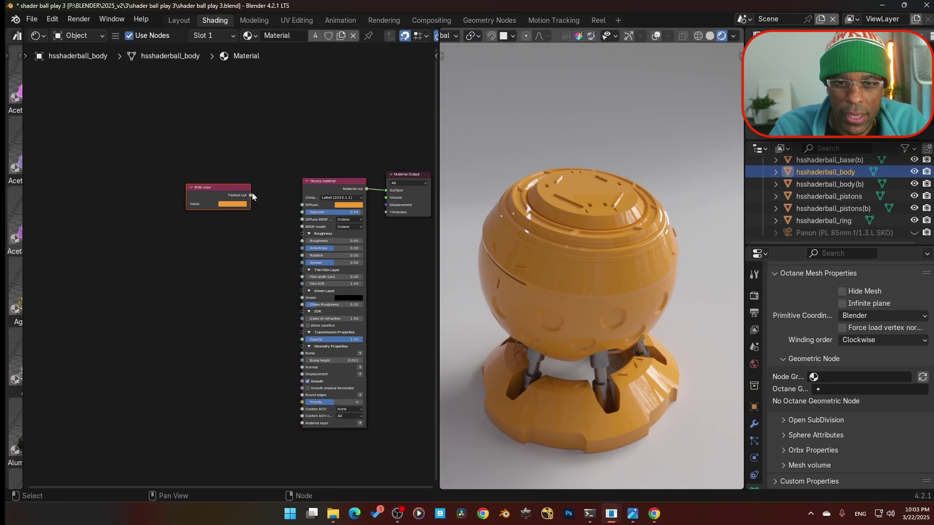
left_click_drag(251, 195, 283, 207)
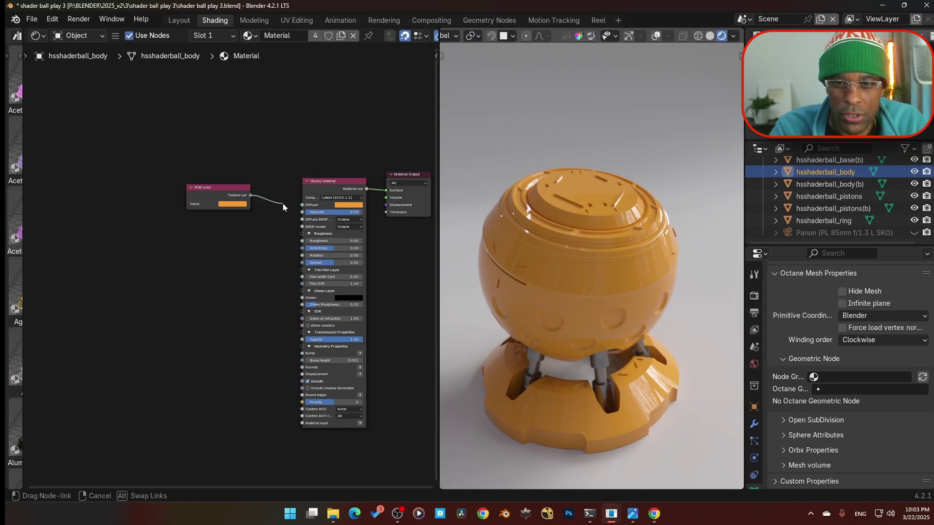
left_click_drag(226, 195, 225, 195)
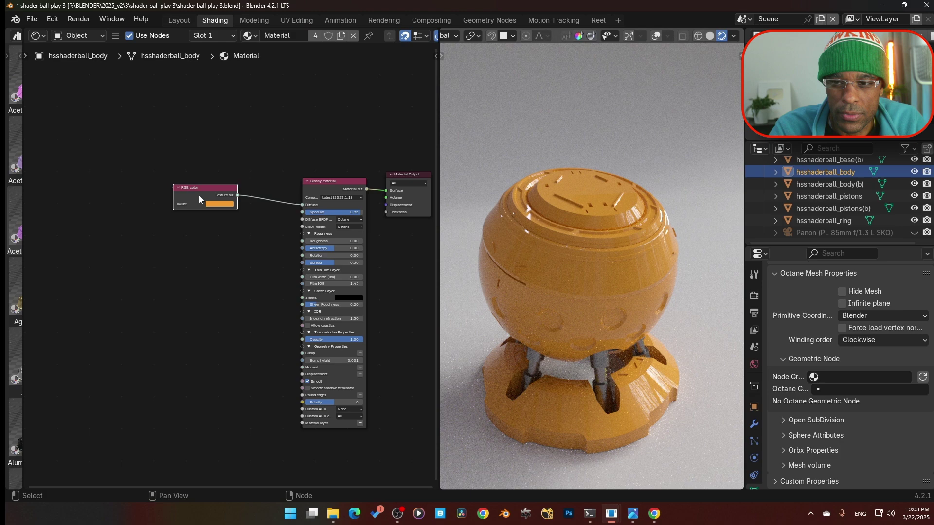
scroll(199, 196, "up", 2)
scroll(210, 259, "up", 1)
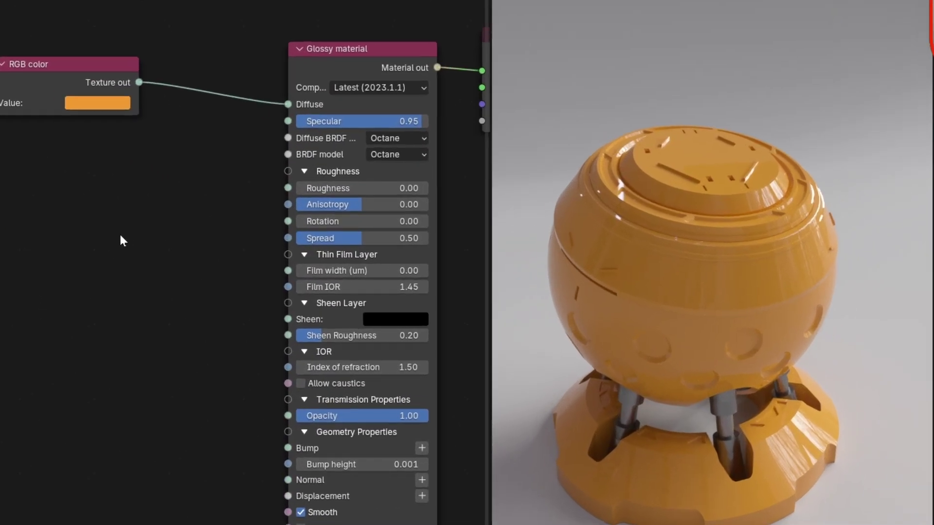
Insert a Multiply texture node onto the RGB color to Diffuse link
key("shift+a")
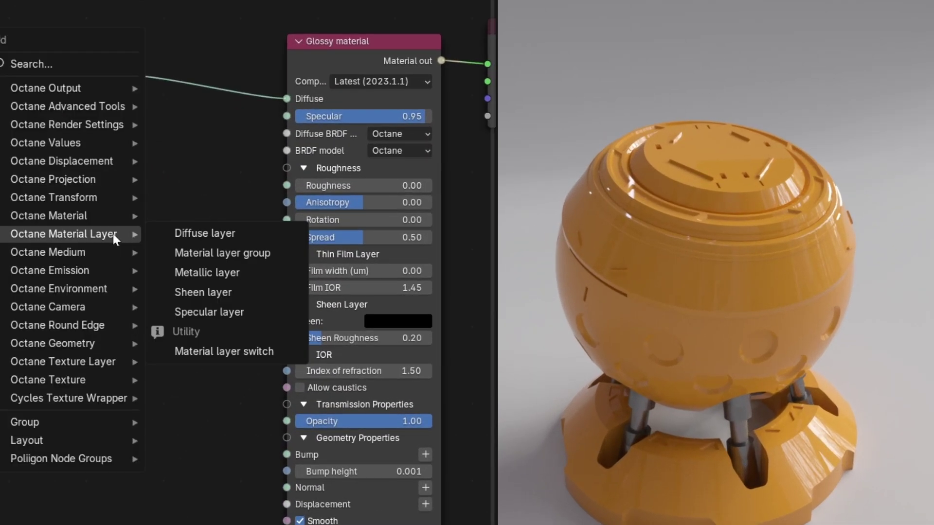
type("mu")
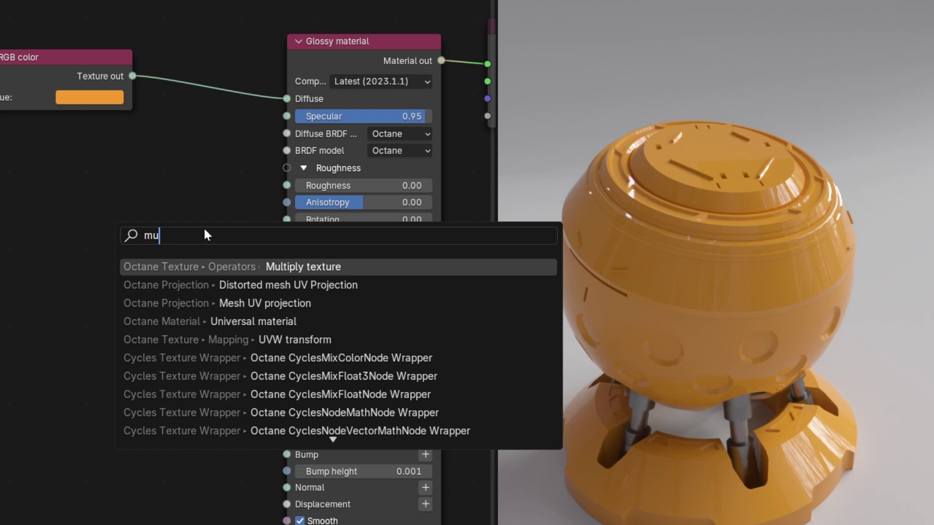
key("Return")
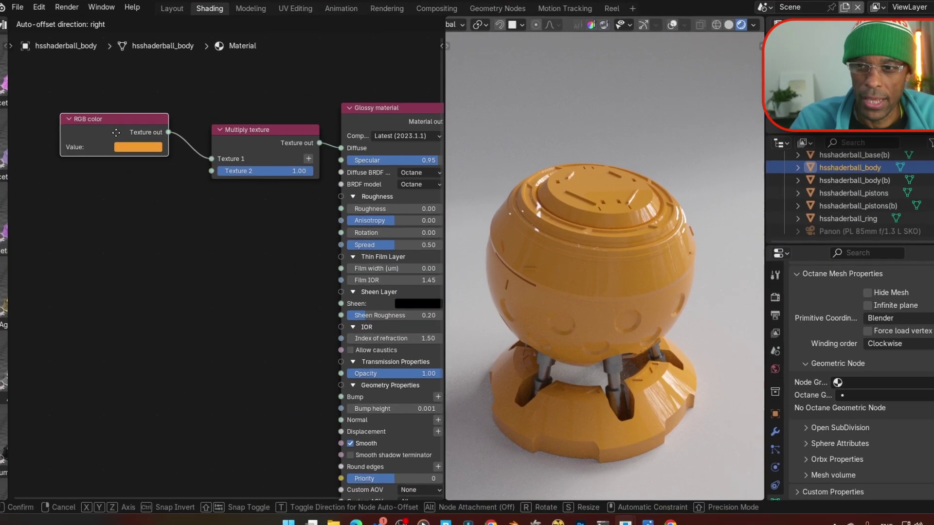
left_click(115, 132)
Add a Falloff map node and place it left below the other nodes
key("shift+a")
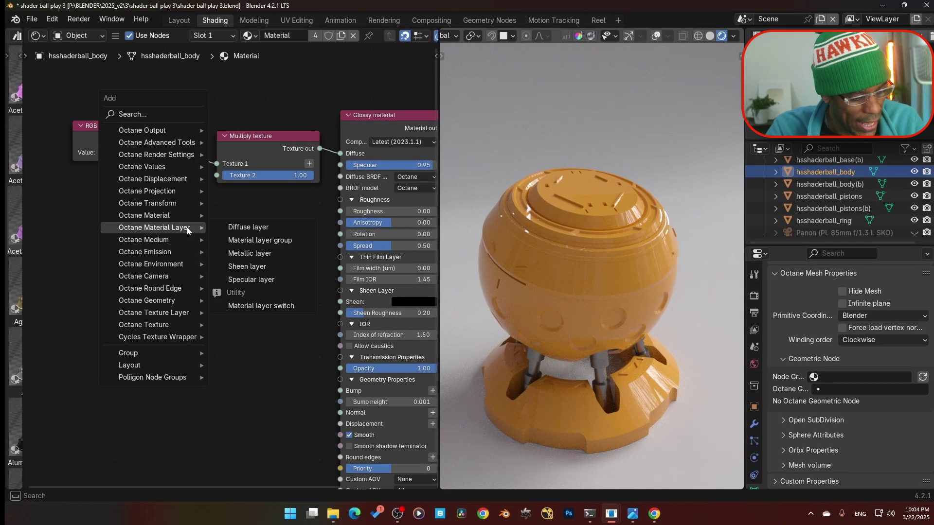
type("fa")
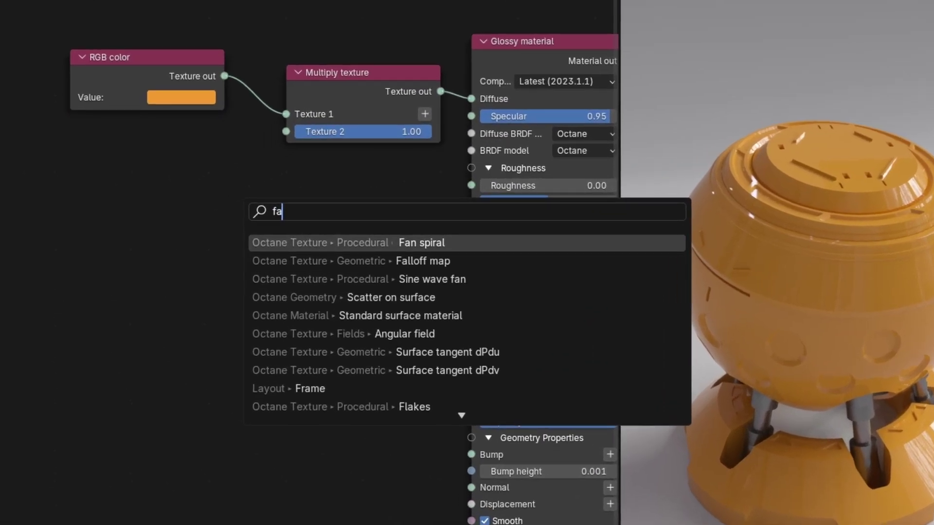
key("Down")
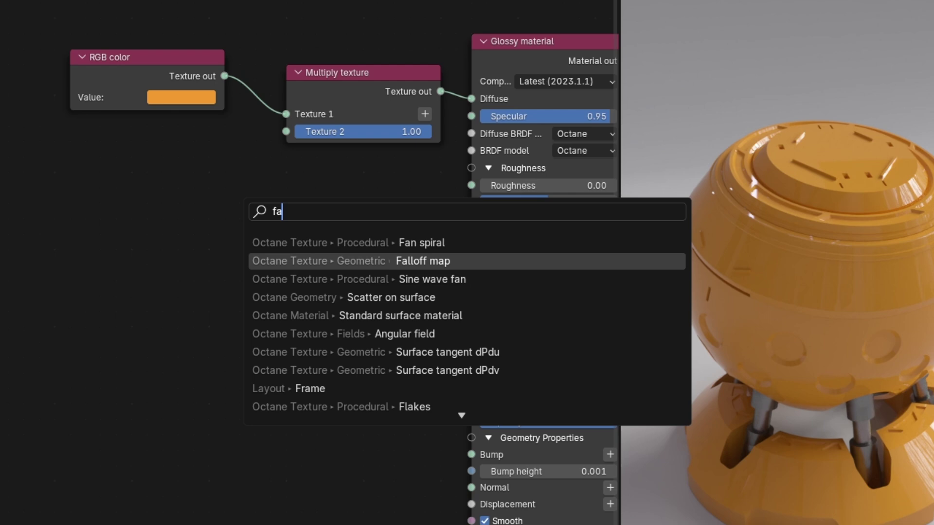
key("Return")
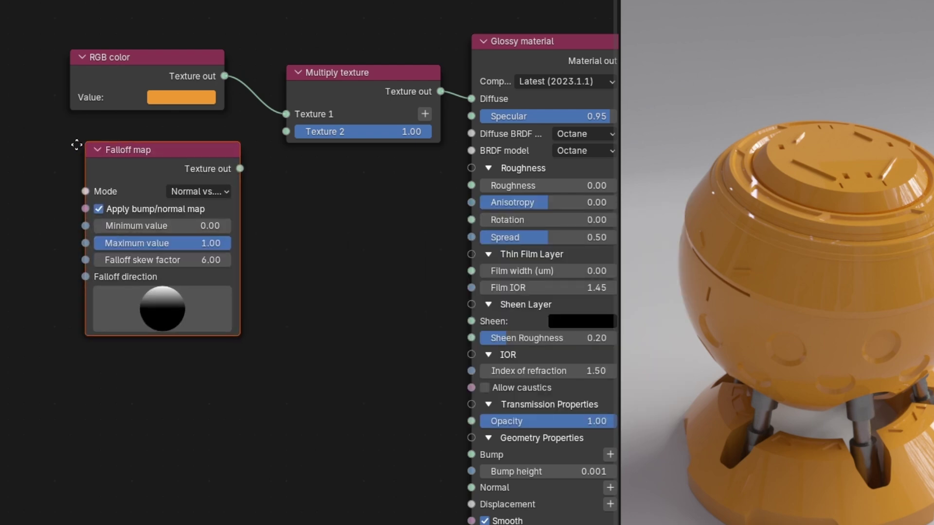
left_click(74, 145)
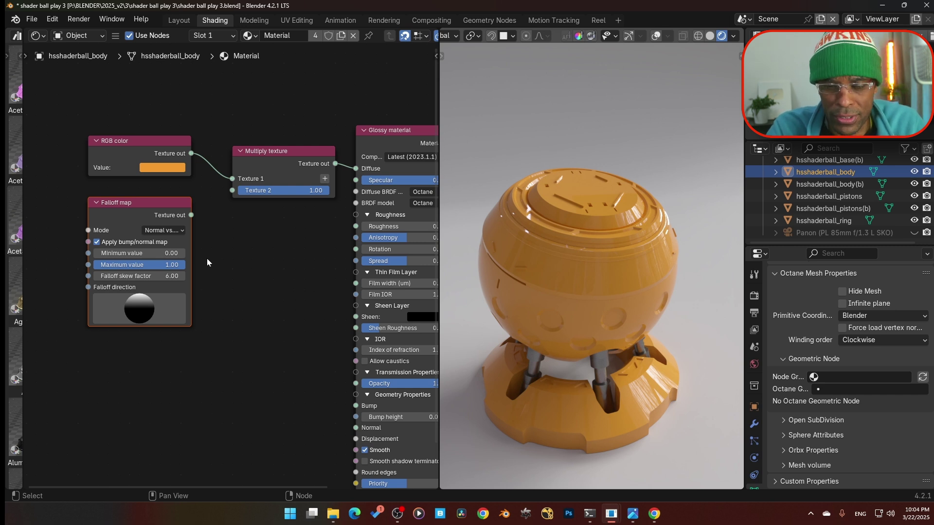
scroll(199, 259, "up", 1)
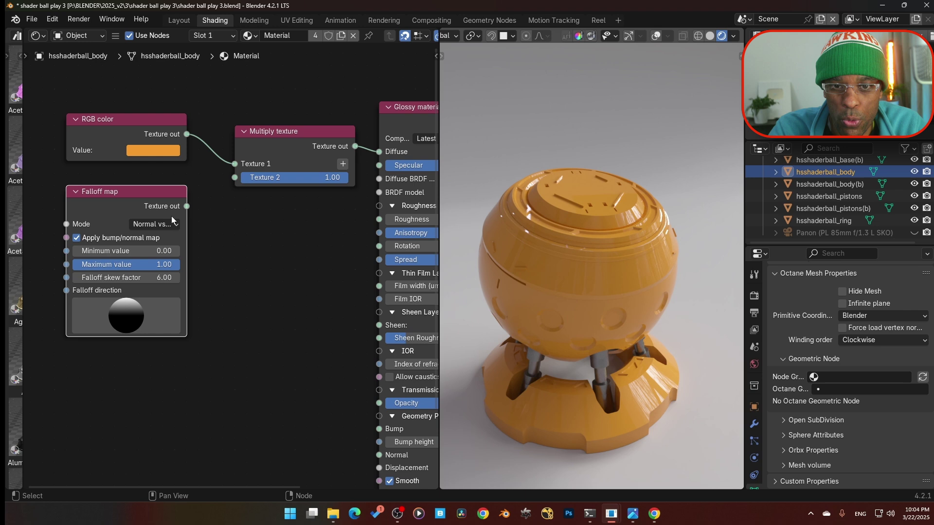
Connect the Falloff map output to the Multiply texture's Texture 2 input
left_click_drag(188, 205, 238, 180)
left_click_drag(245, 280, 245, 286)
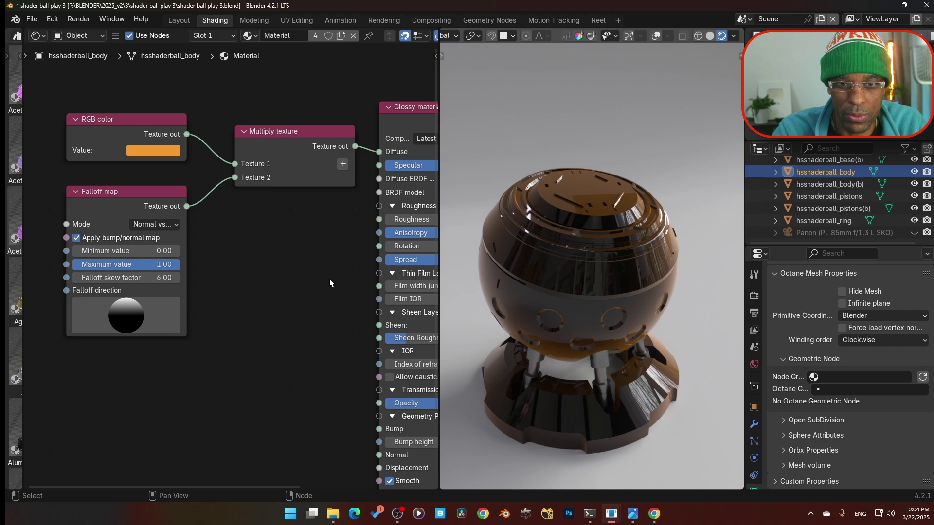
scroll(248, 257, "up", 2)
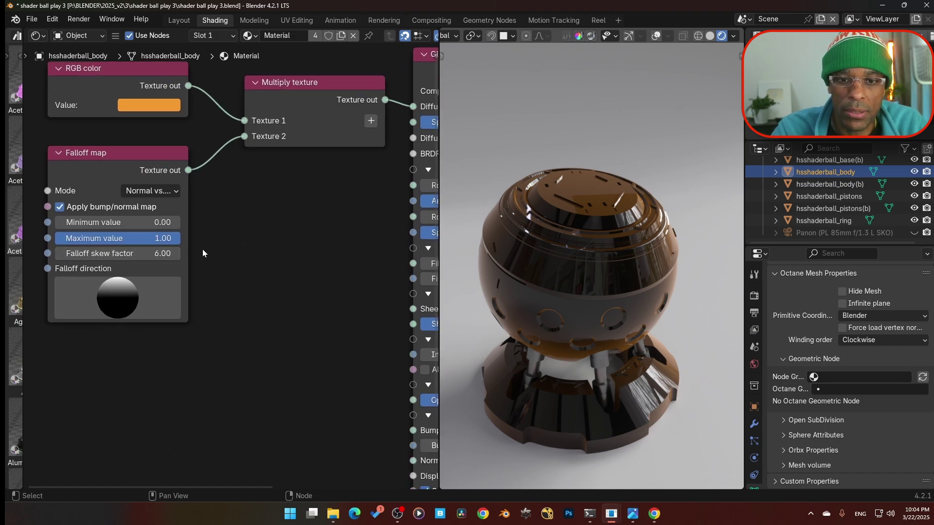
scroll(202, 249, "up", 1)
Set the Falloff map Minimum value to 0.90 and Maximum value to 0.00
left_click(111, 220)
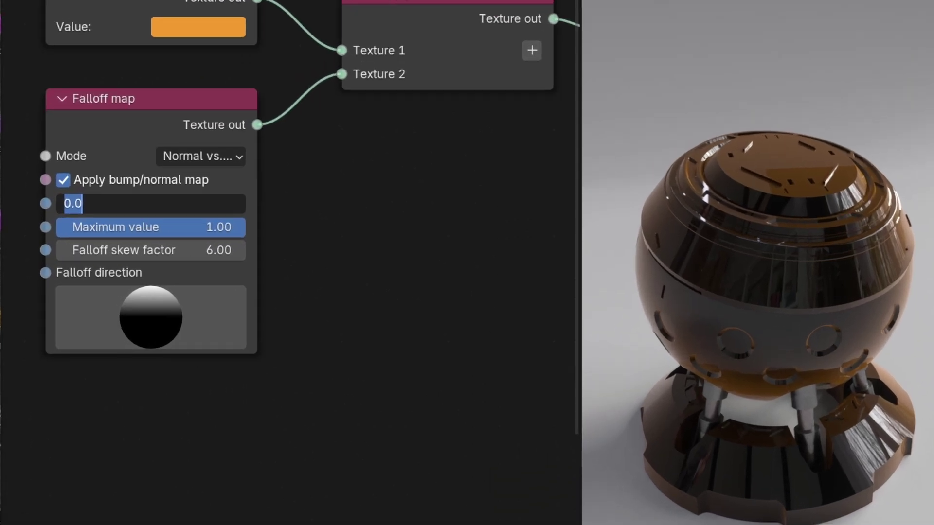
type(".9")
key("Return")
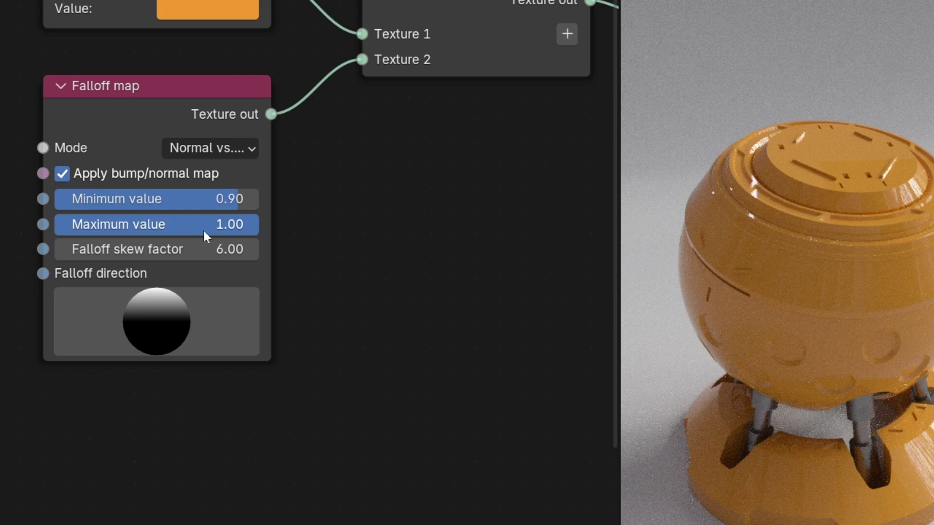
left_click(179, 222)
type("0")
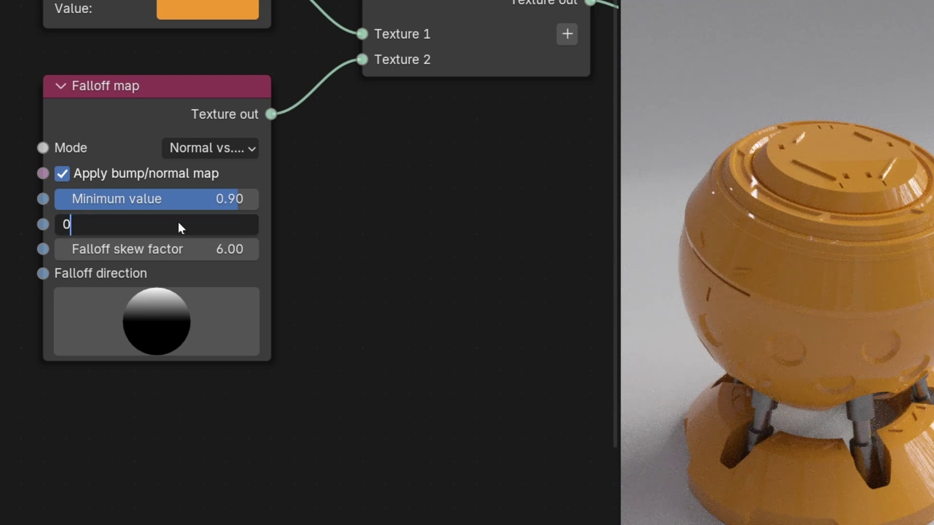
key("Return")
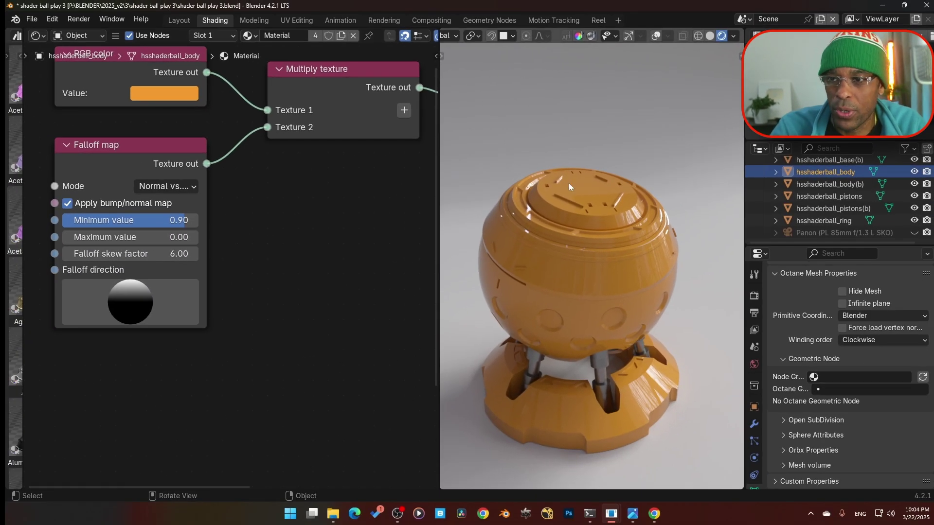
Store the orange render in the Split sidebar, then select and mute the Falloff map node
key("n")
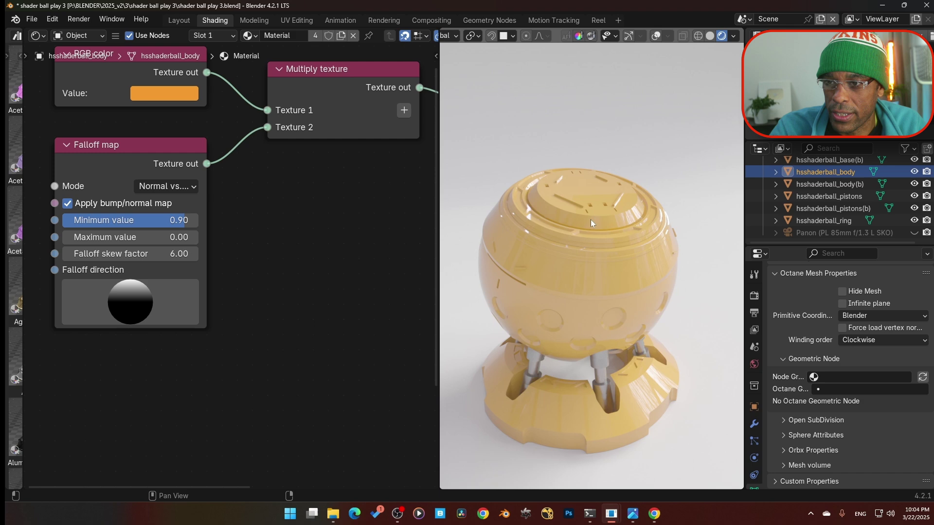
key("n")
key("t")
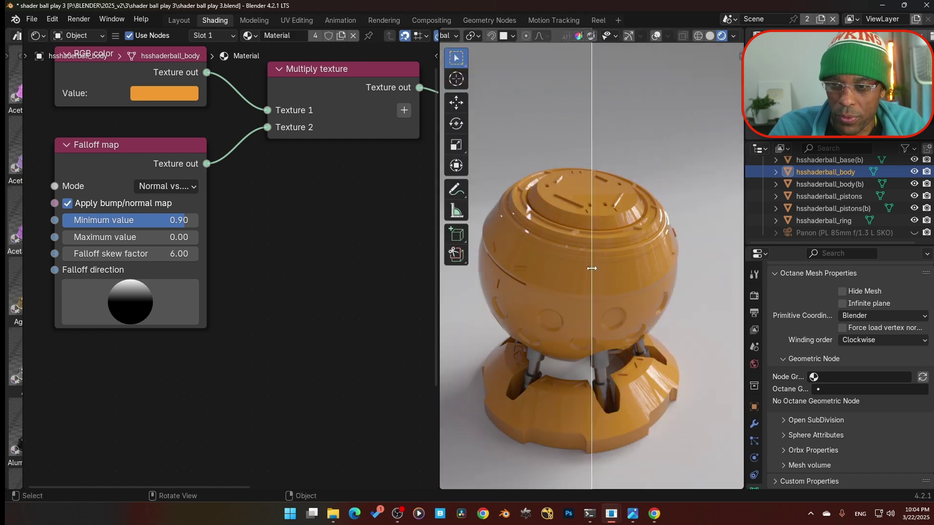
left_click(97, 145)
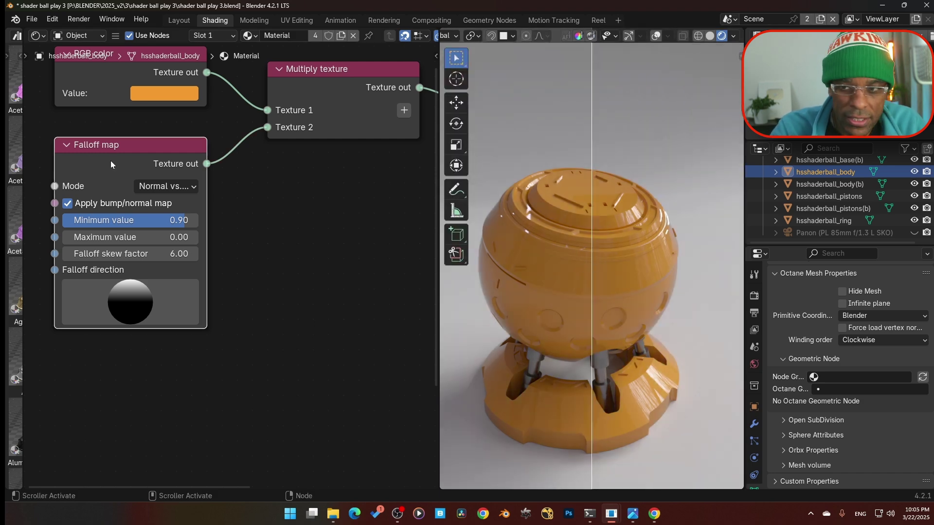
key("m")
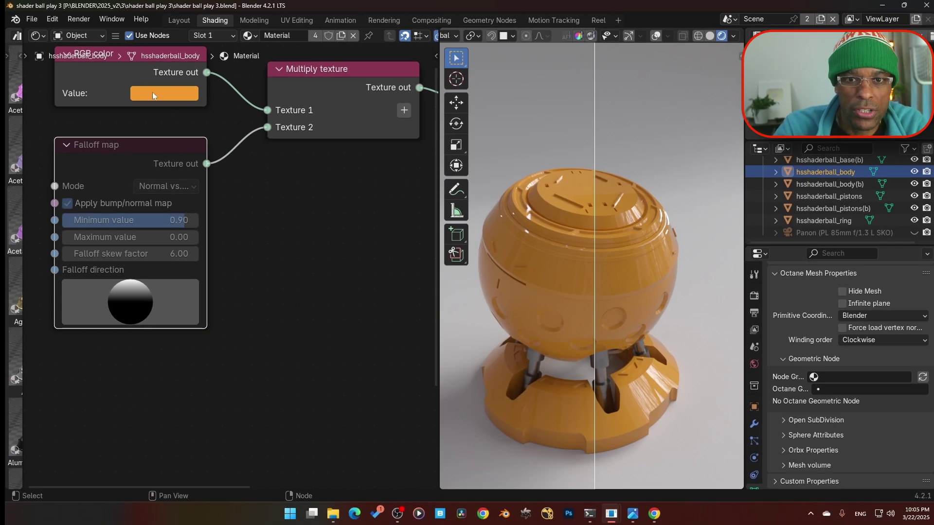
Change the RGB color value from orange to light green (72F27C)
left_click(159, 94)
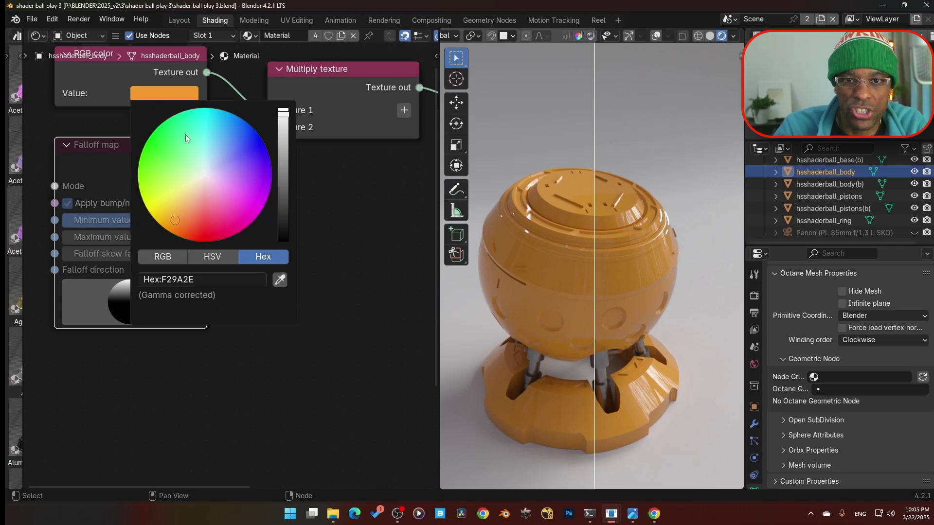
left_click(176, 153)
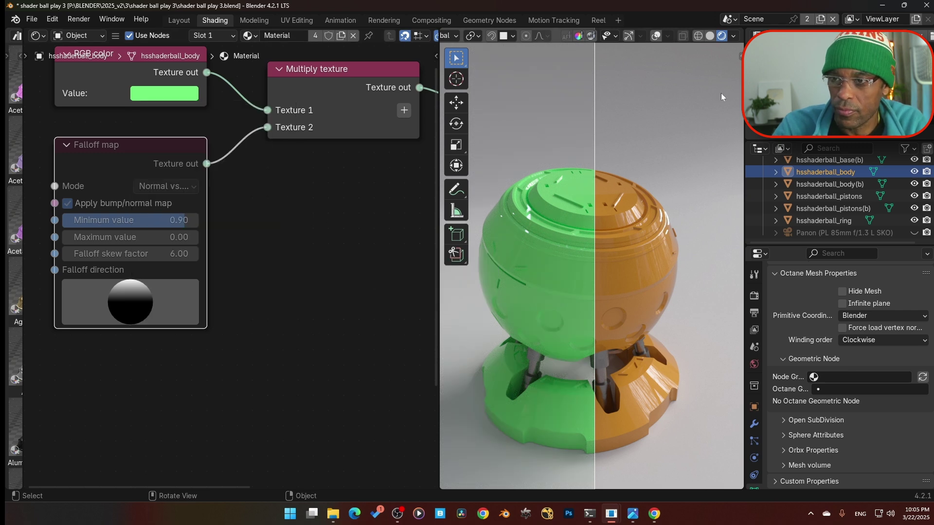
key("m")
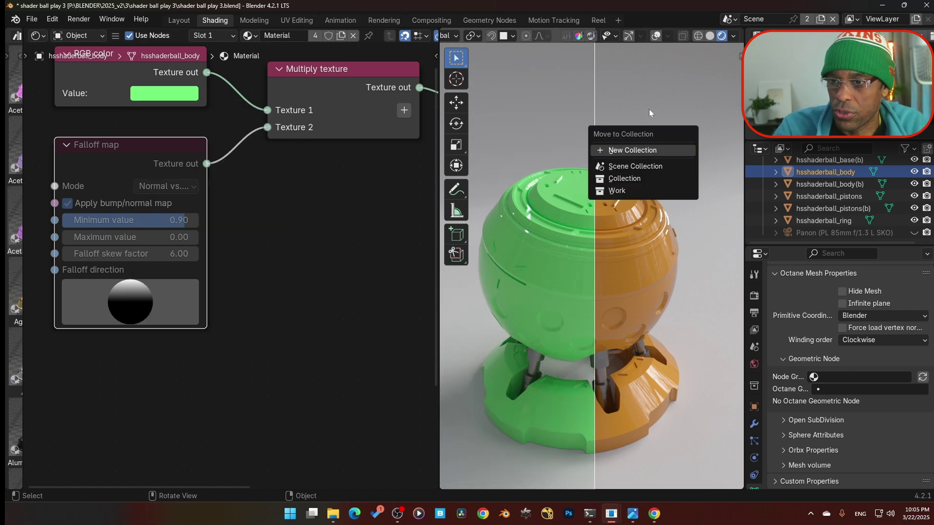
Store the green render as the new Split reference and restore the comparison line
key("Escape")
key("n")
left_click(688, 98)
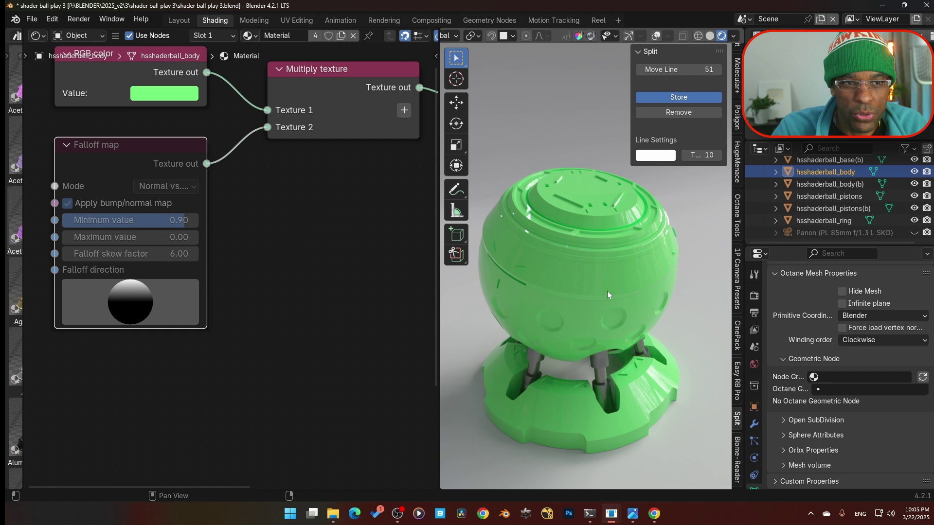
key("n")
key("n")
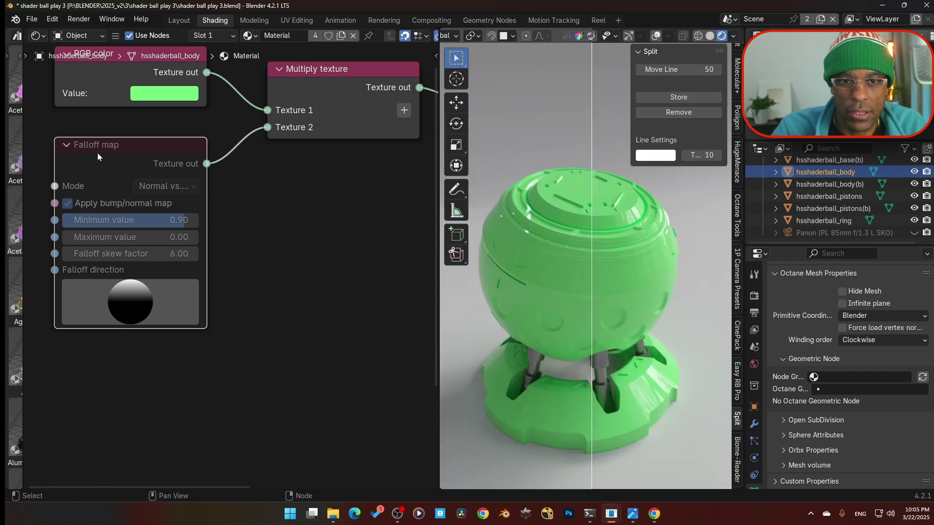
key("n")
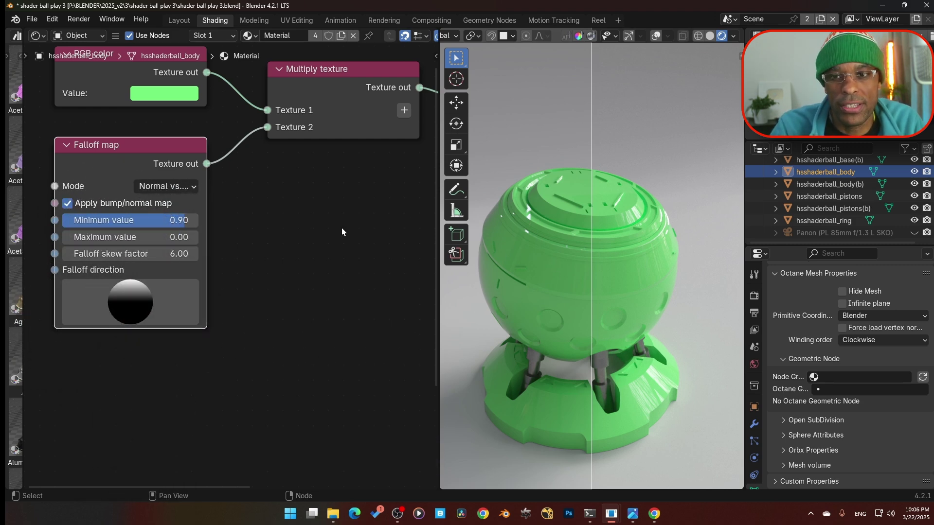
Zoom out in the full-window node editor
scroll(330, 231, "down", 3)
Box-select the RGB color, Falloff map and Multiply texture nodes in the maximized node editor
key("ctrl+space")
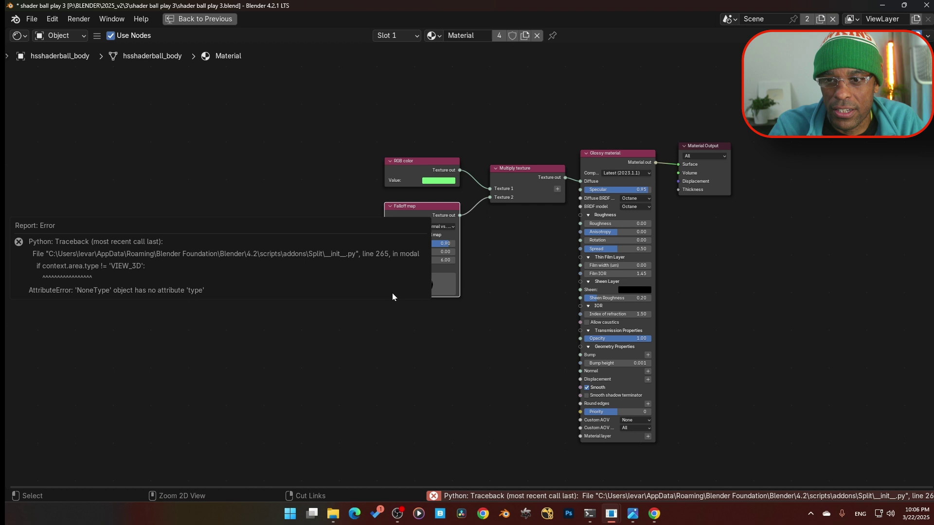
scroll(501, 299, "up", 3)
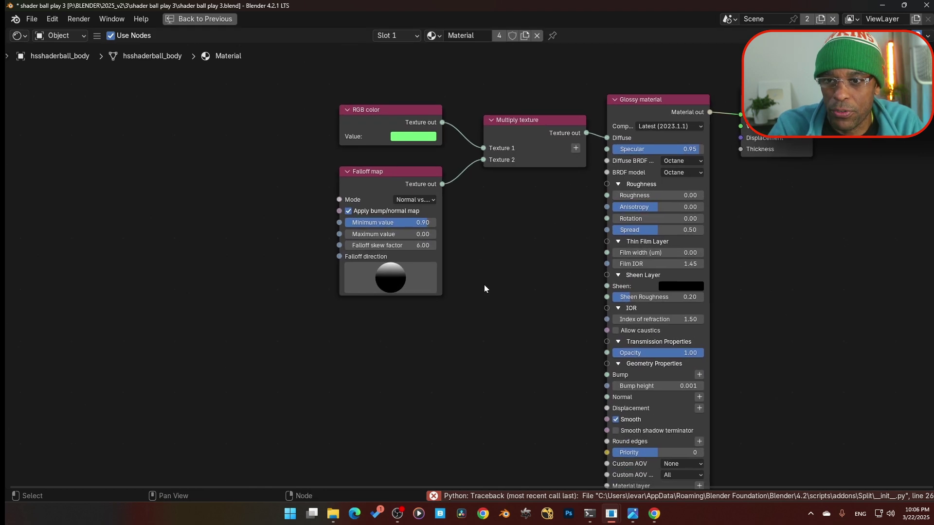
left_click_drag(372, 83, 529, 192)
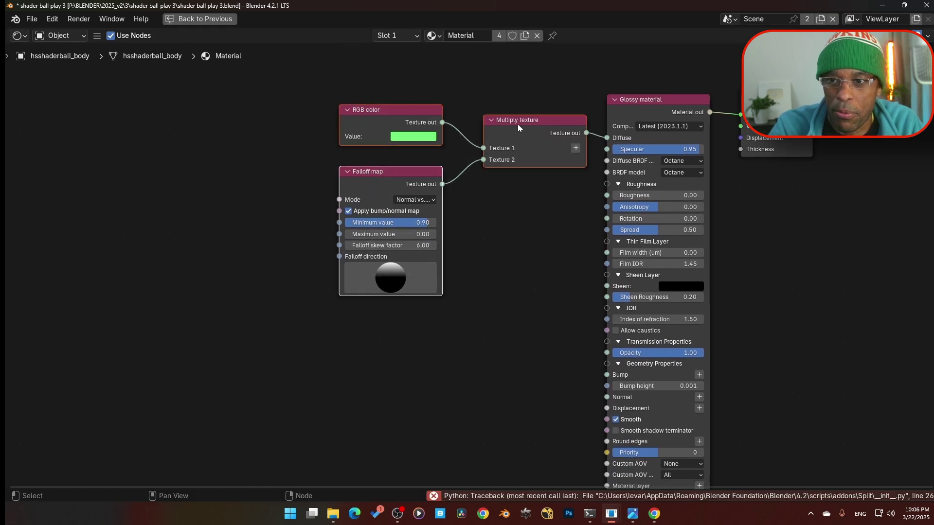
Shift the three nodes left and up, then maximize the Octane render viewport
left_click_drag(517, 124, 445, 119)
left_click(444, 119)
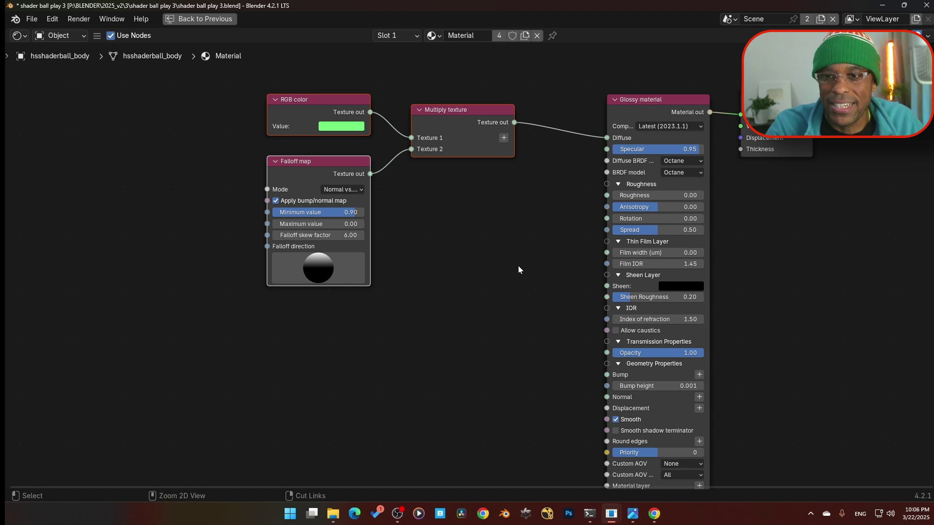
key("ctrl+space")
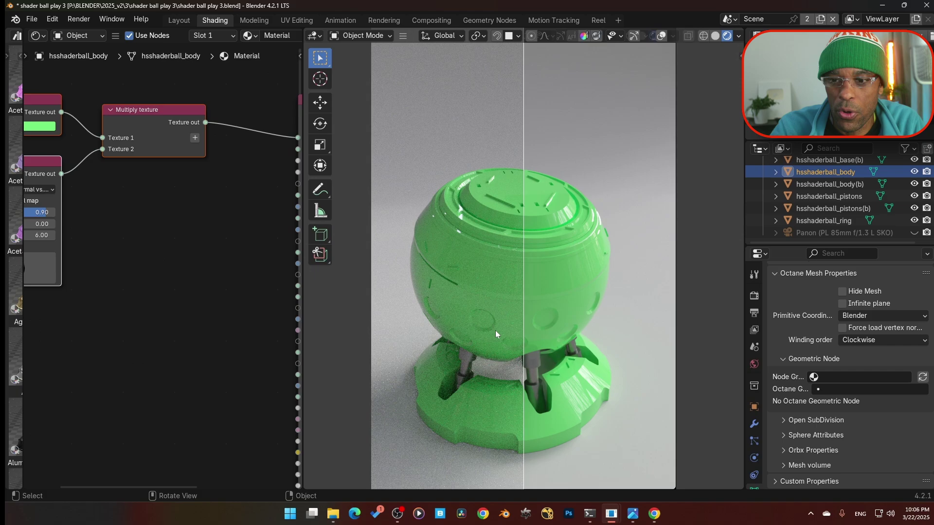
key("ctrl+space")
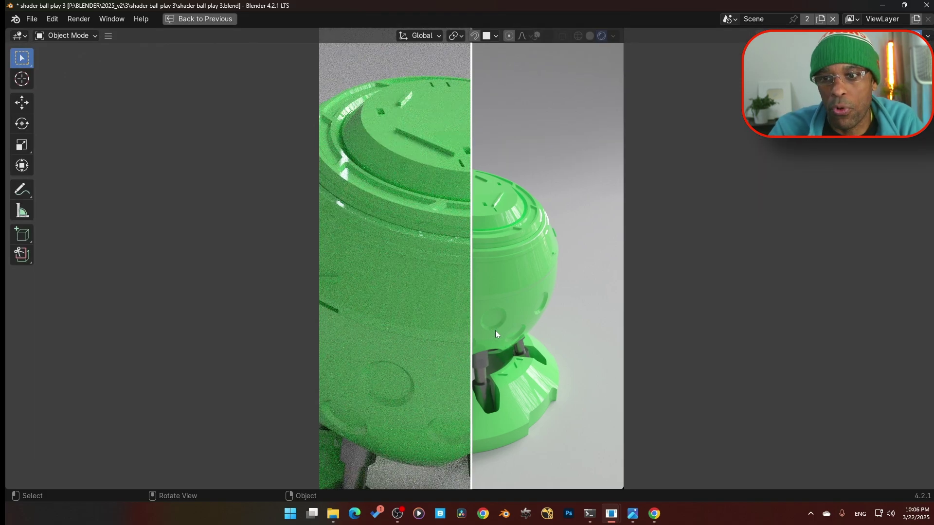